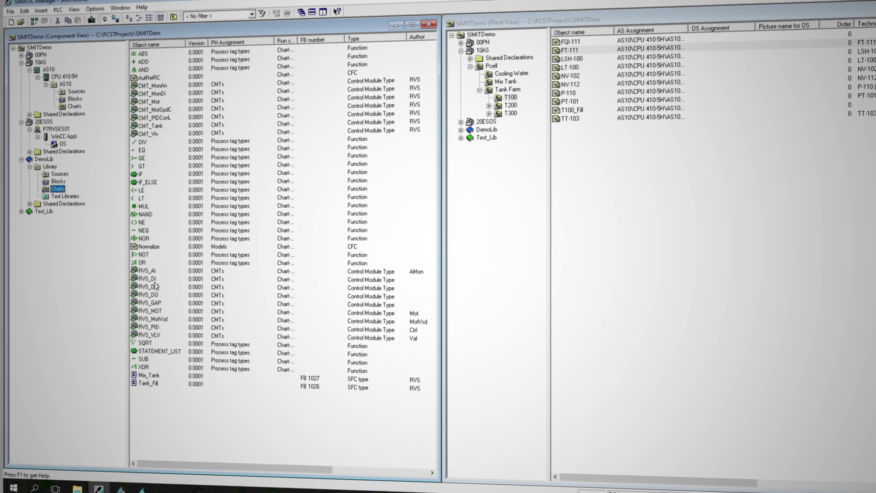
# Step: Open the RVS_MOT single speed motor chart from the library Charts folder in the CFC Editor
pyautogui.doubleClick(156, 311)
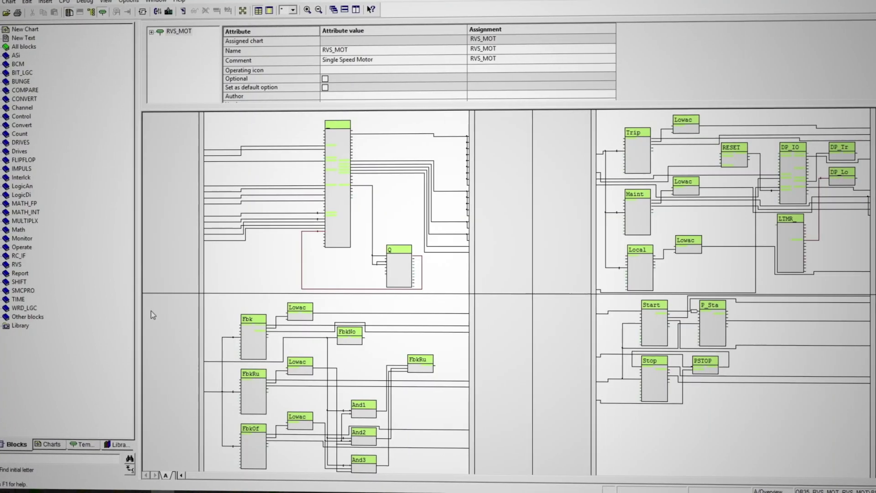
# Step: Expand RVS_MOT, view the Q operating-hours counter attributes, and expand Start to show PV_Out
pyautogui.click(150, 29)
pyautogui.scroll(-8, 192, 62)
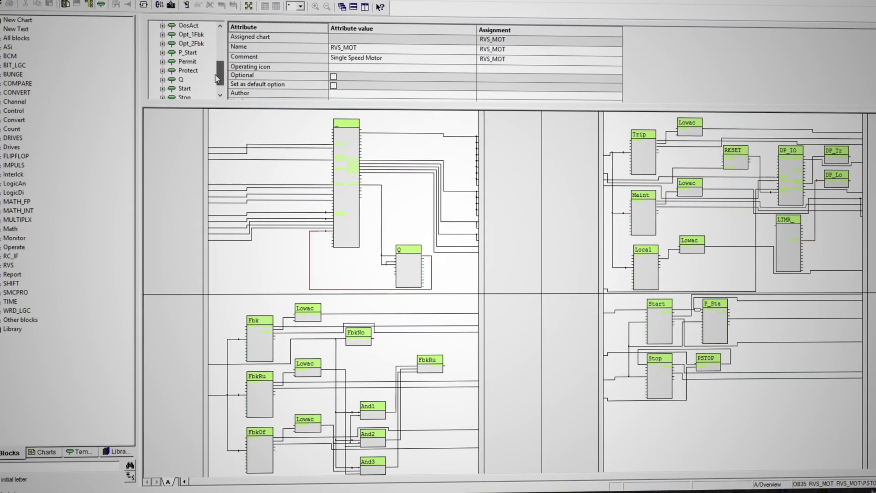
pyautogui.click(182, 25)
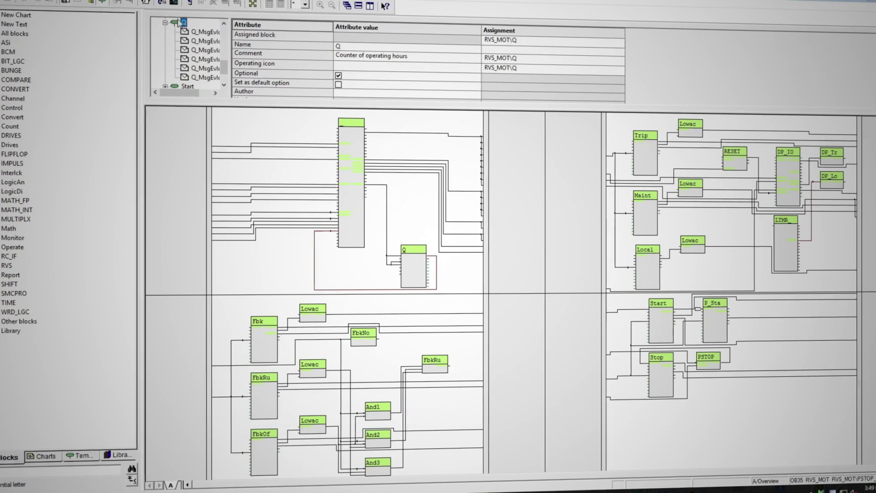
pyautogui.click(168, 85)
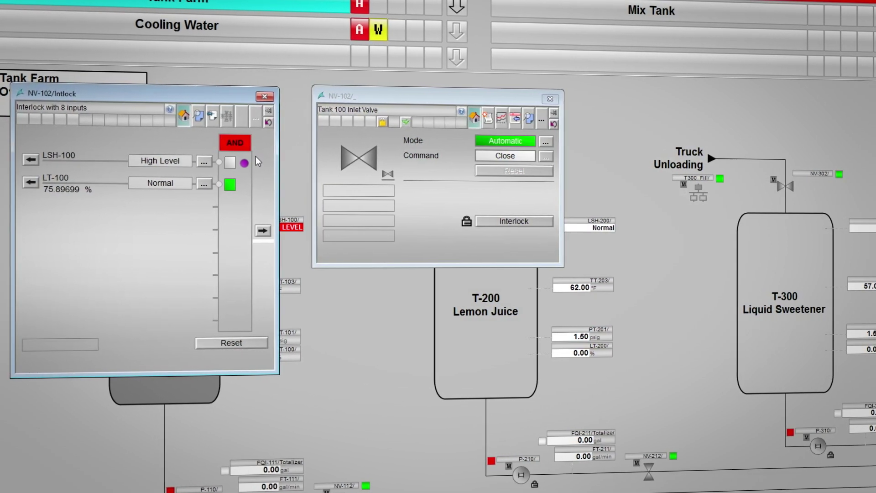
# Step: Close the NV-102/Intlock faceplate window, keeping the Tank 100 inlet valve faceplate open
pyautogui.click(264, 96)
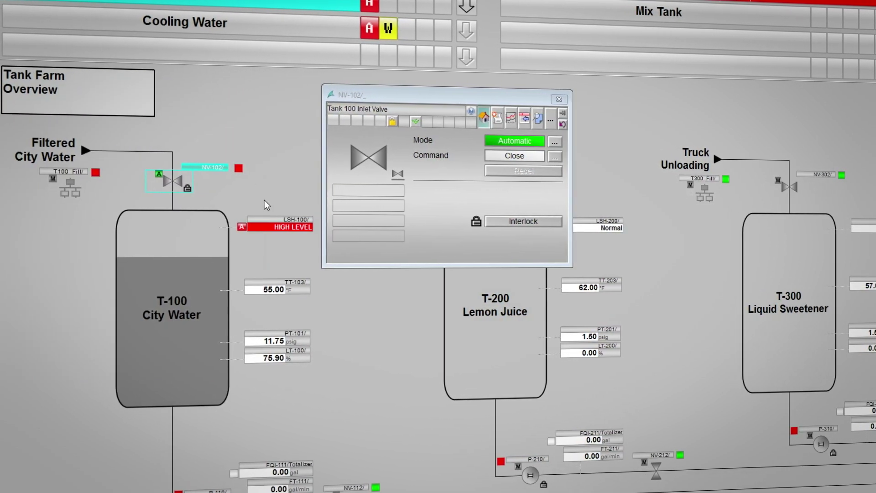